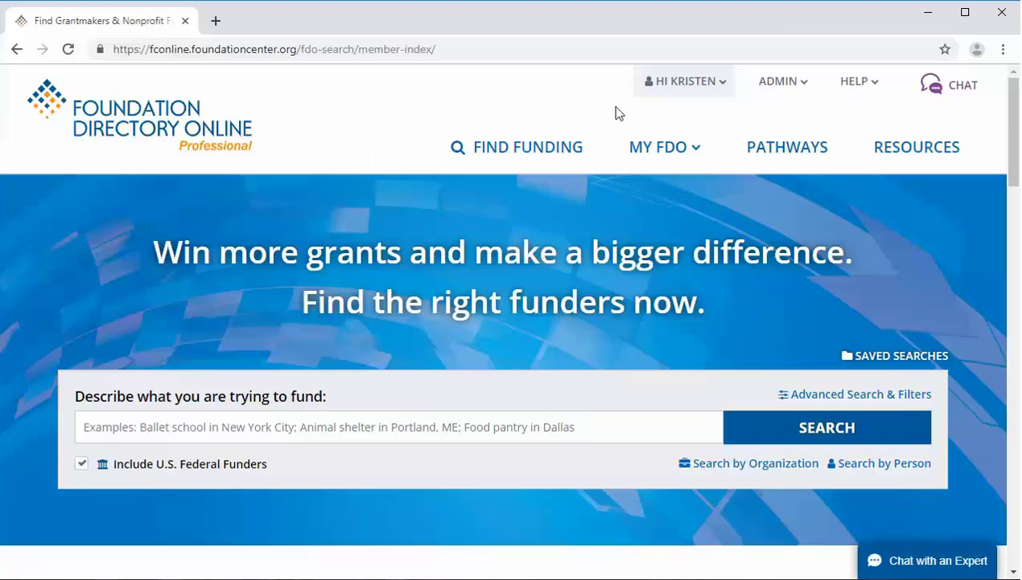
# Search funders for 'Ballet in New York', returning 258 grantmakers and 696 grants.
pyautogui.click(680, 150)
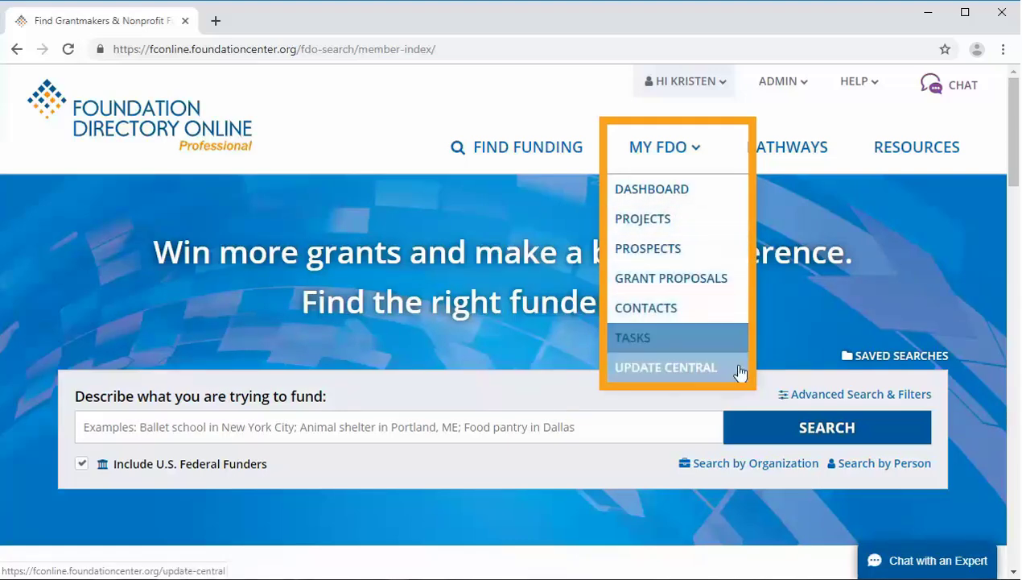
pyautogui.click(557, 436)
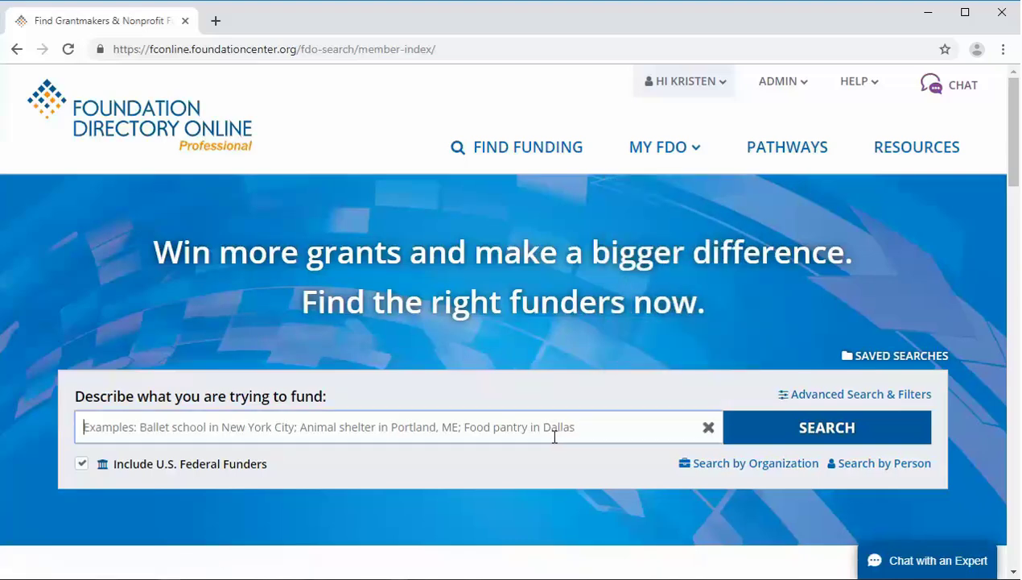
pyautogui.write('Bal')
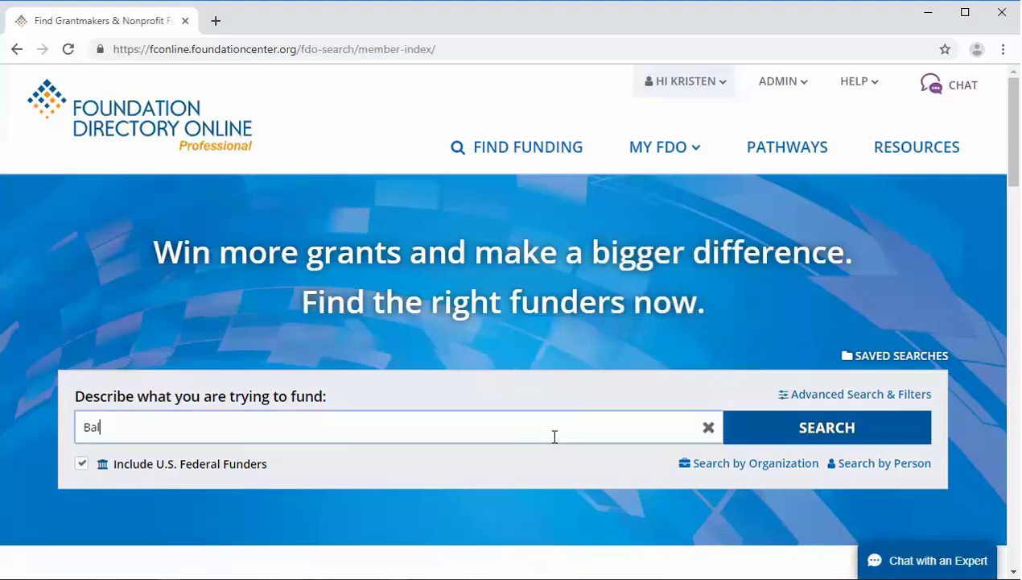
pyautogui.write('let in New York')
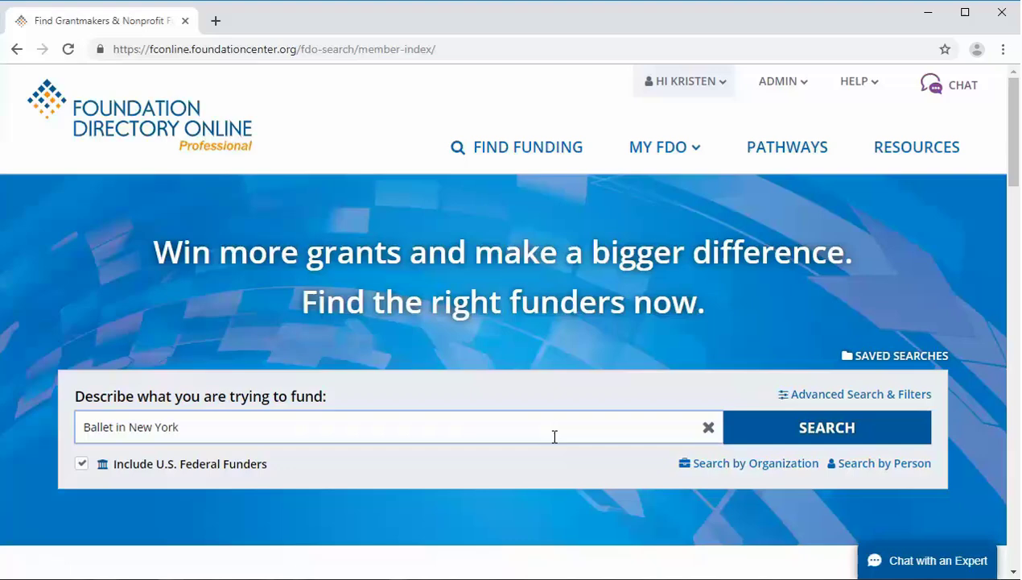
pyautogui.click(753, 439)
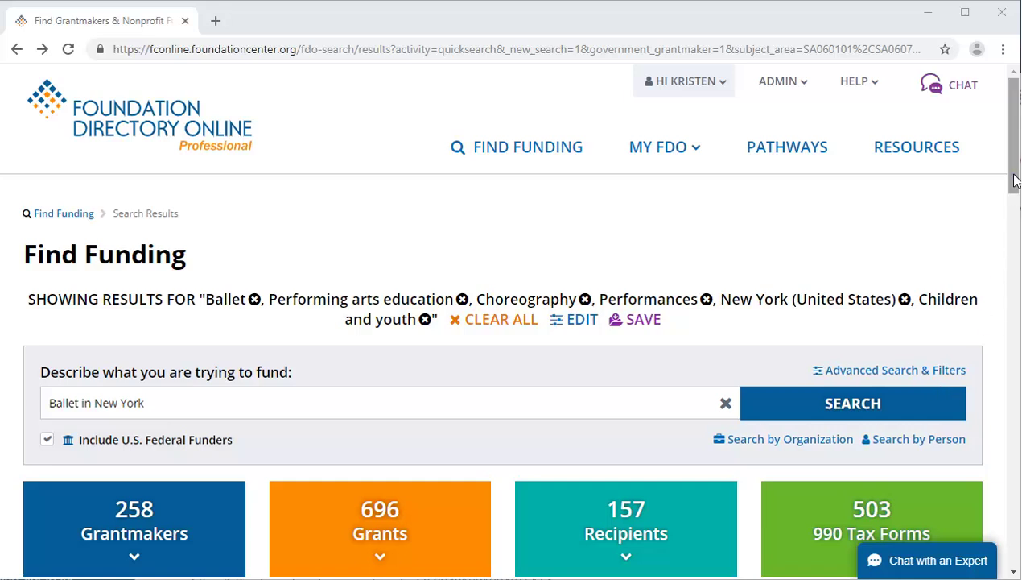
pyautogui.moveTo(1016, 181); pyautogui.dragTo(1012, 289)
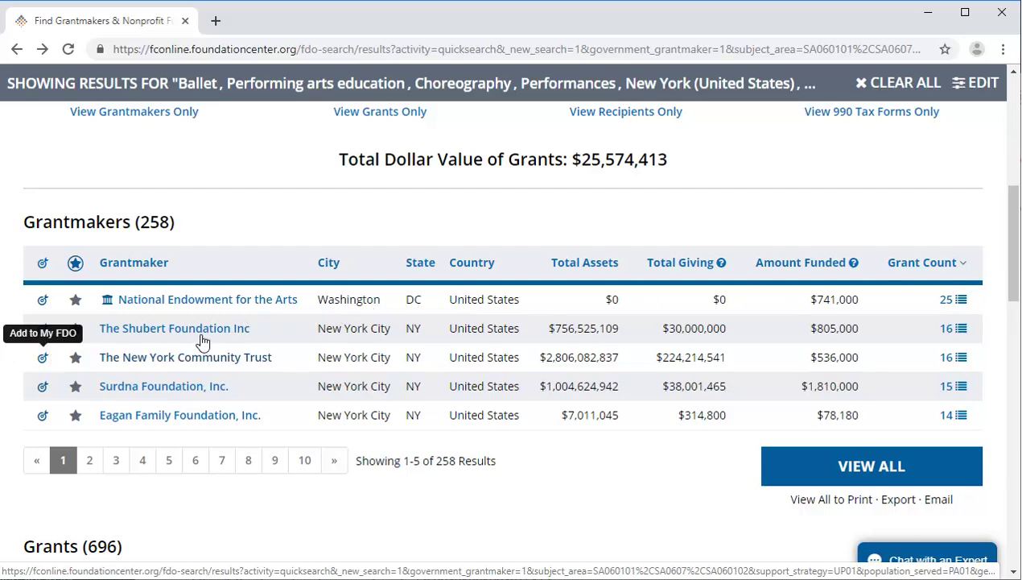
pyautogui.click(173, 359)
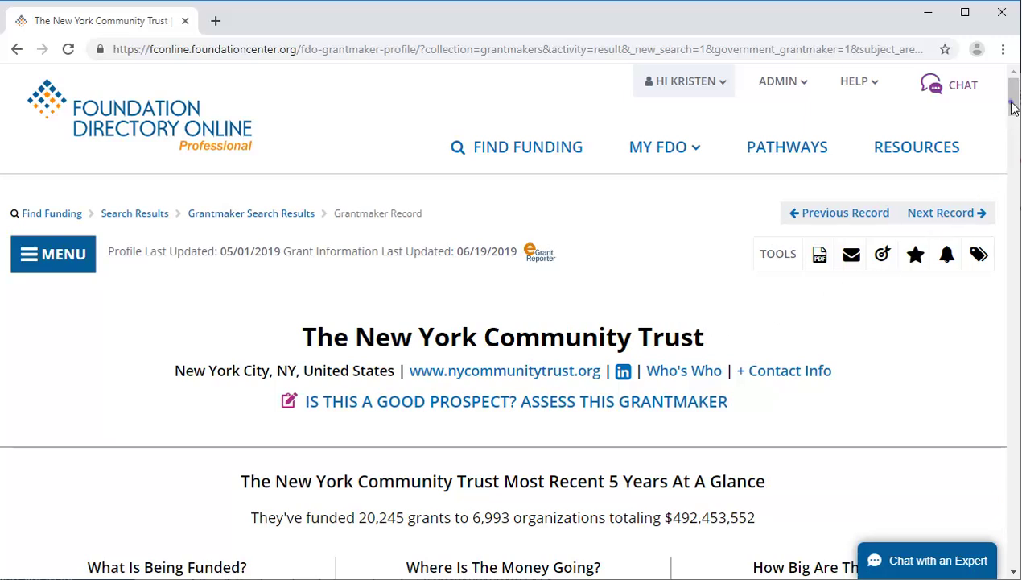
pyautogui.moveTo(1013, 107); pyautogui.dragTo(1013, 107)
pyautogui.moveTo(1012, 112)
pyautogui.mouseDown()
pyautogui.moveTo(1016, 161)
pyautogui.moveTo(1014, 112)
pyautogui.mouseUp()
# Back on the 258-grantmaker results, save The New York Community Trust as a prospect and view its prospect page.
pyautogui.click(136, 214)
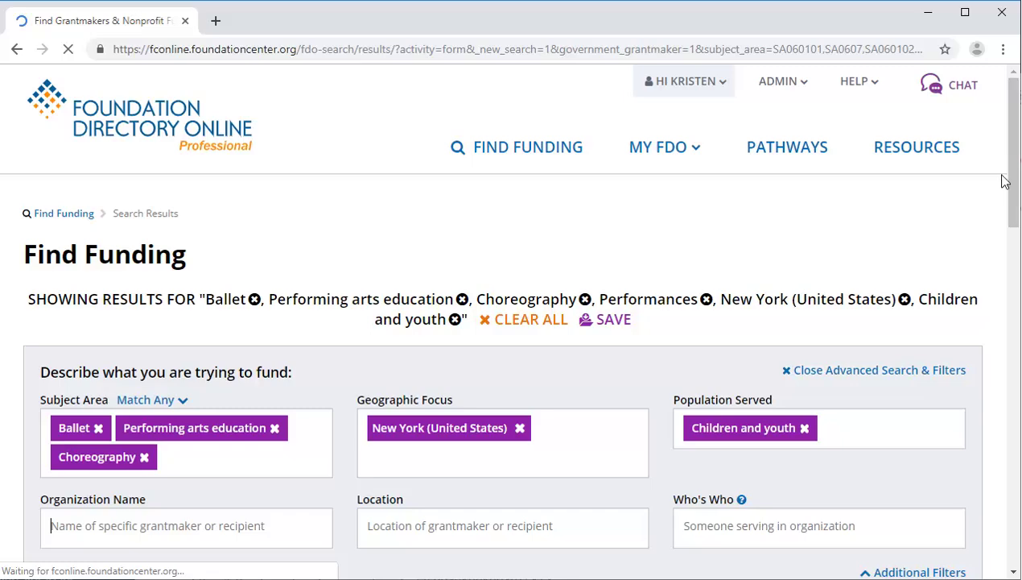
pyautogui.moveTo(1014, 171); pyautogui.dragTo(998, 336)
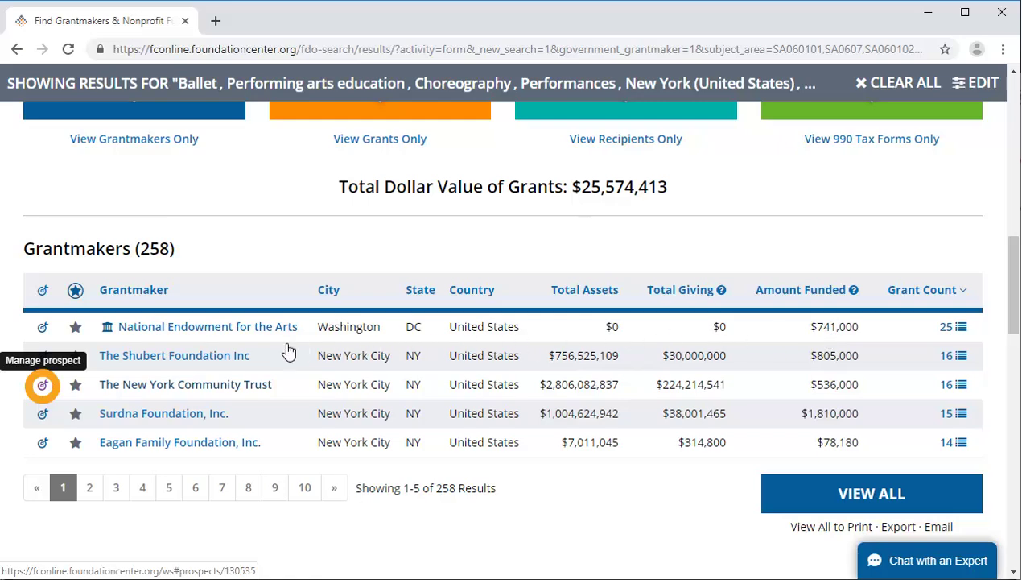
pyautogui.click(42, 387)
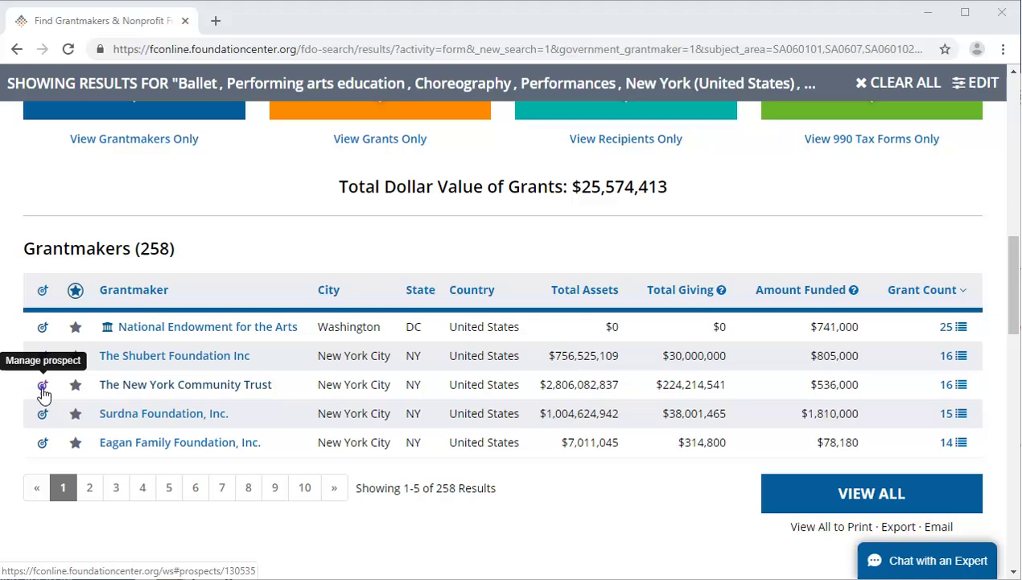
pyautogui.click(43, 388)
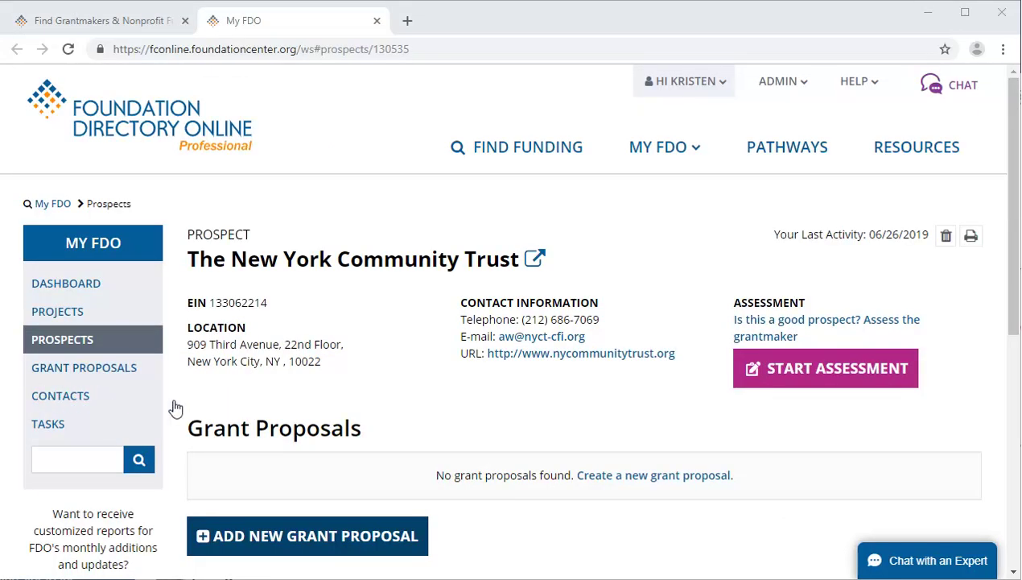
# Start a new grant proposal named 'Candid Ballet' with status kept at Research.
pyautogui.click(311, 552)
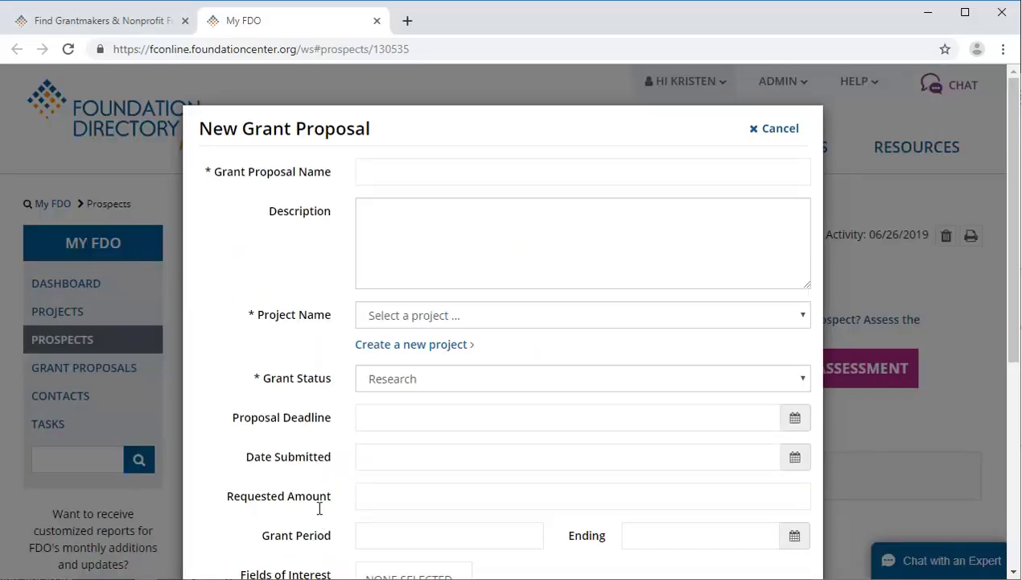
pyautogui.click(378, 166)
pyautogui.write('Candid Ballet')
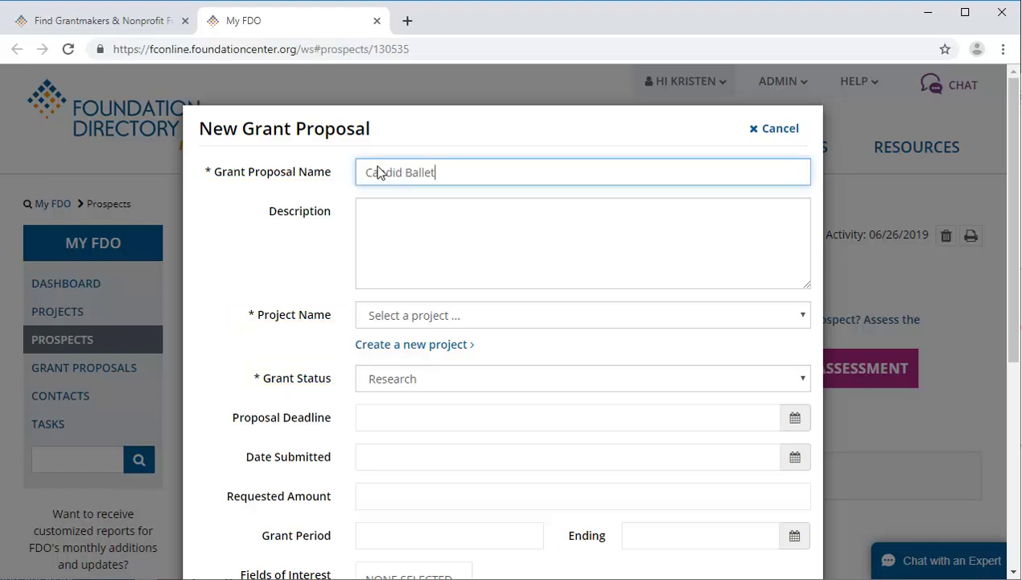
pyautogui.click(433, 387)
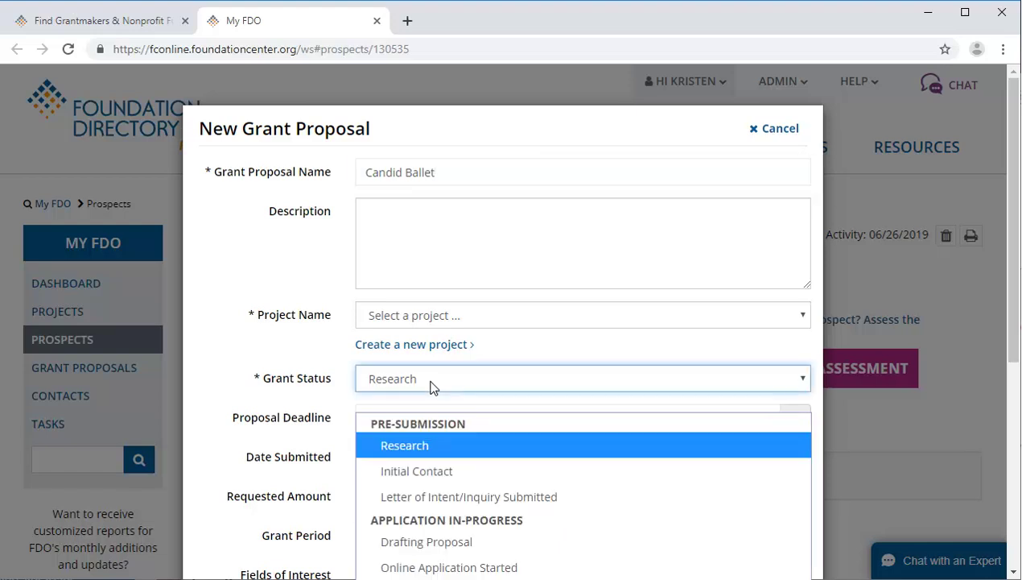
pyautogui.click(432, 387)
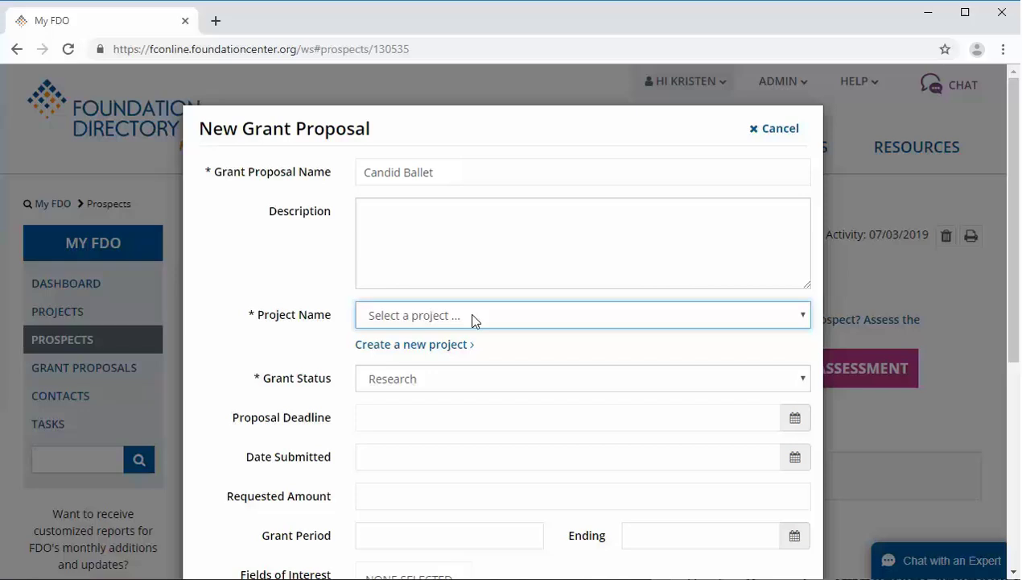
pyautogui.click(474, 320)
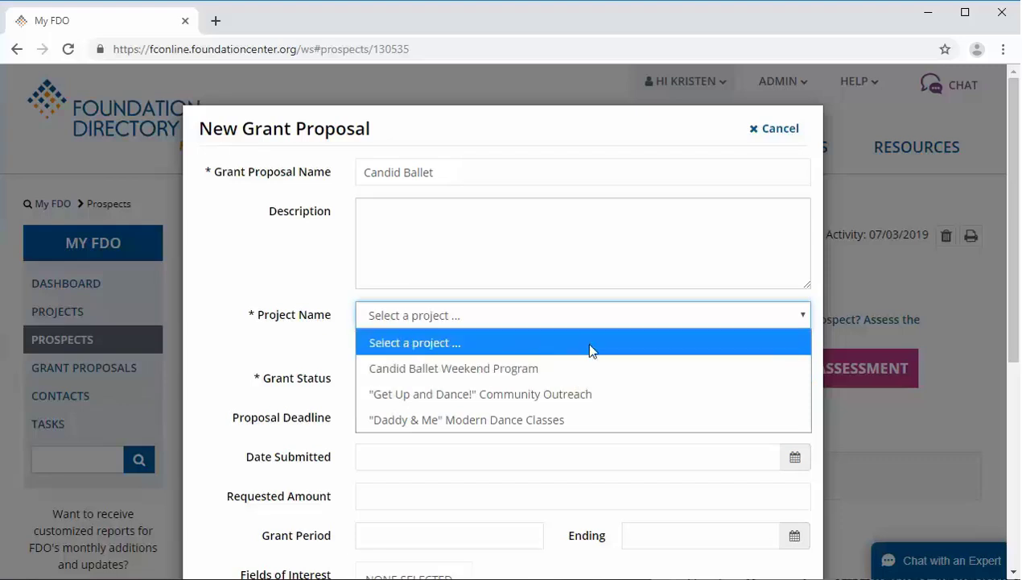
# Link the proposal to a new project 'Candid Ballet After School Program' and save the proposal.
pyautogui.click(589, 322)
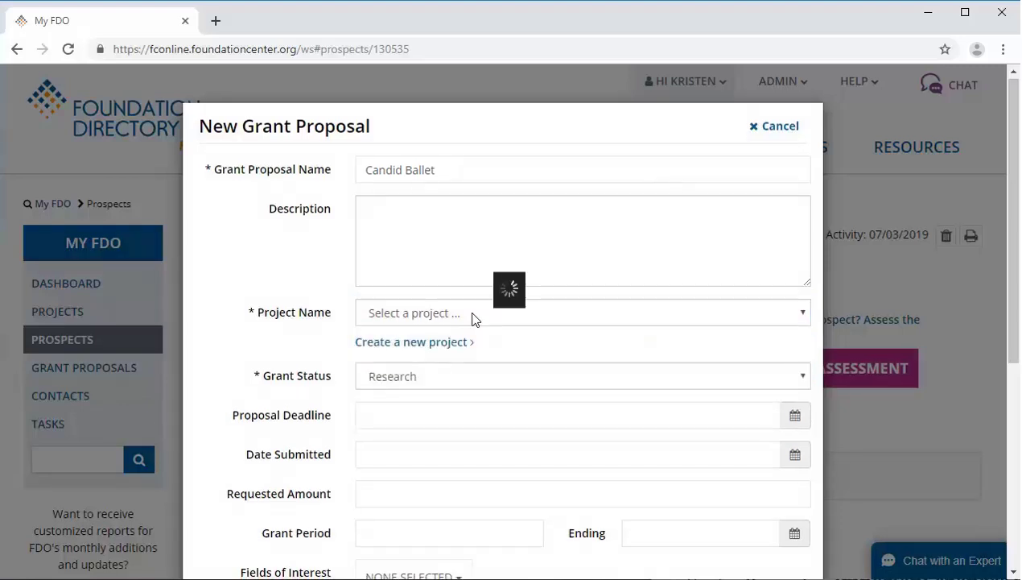
pyautogui.click(465, 343)
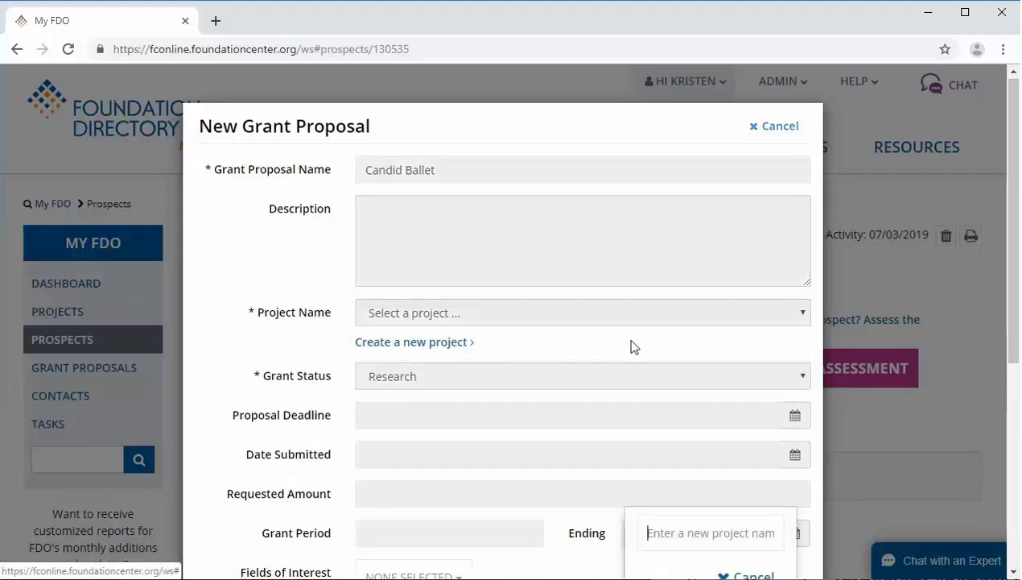
pyautogui.moveTo(1007, 345); pyautogui.dragTo(1014, 427)
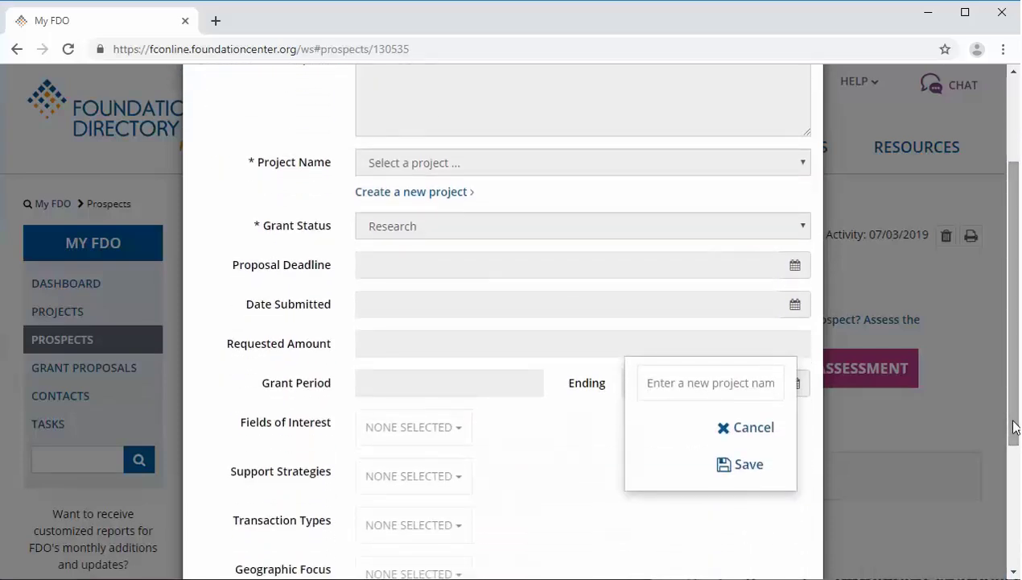
pyautogui.click(675, 390)
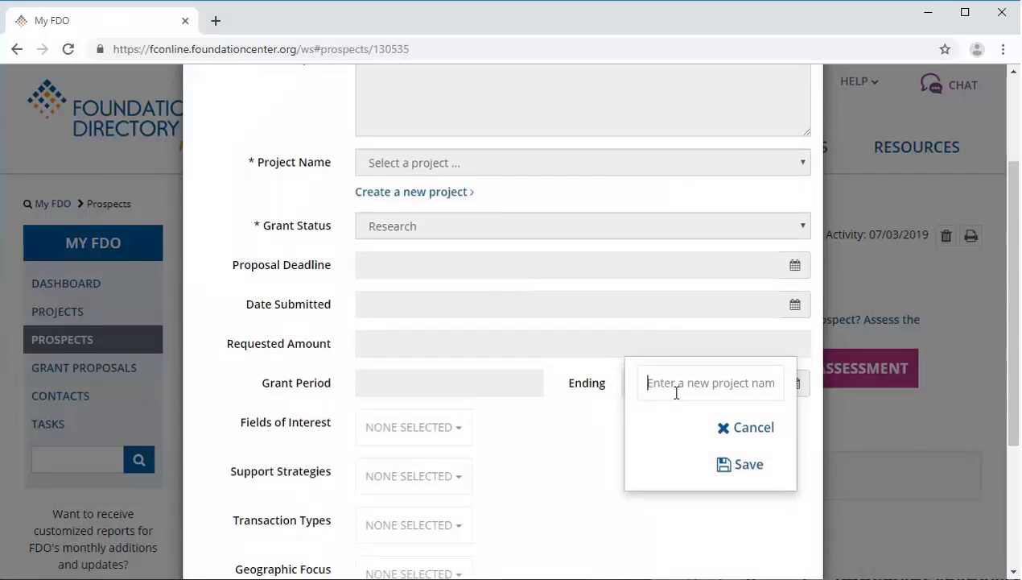
pyautogui.write('Candid Ballet A')
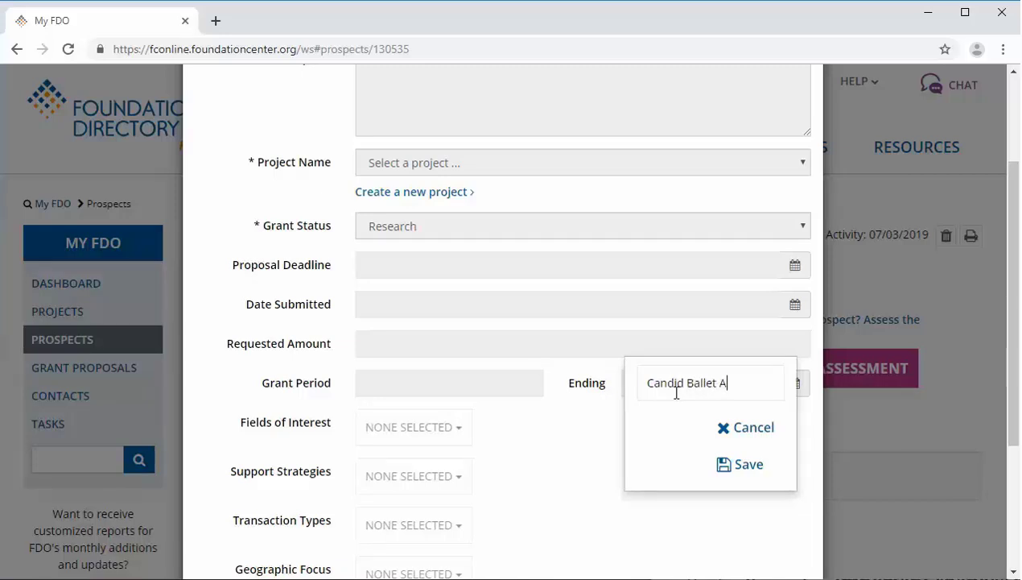
pyautogui.write('fter School Program')
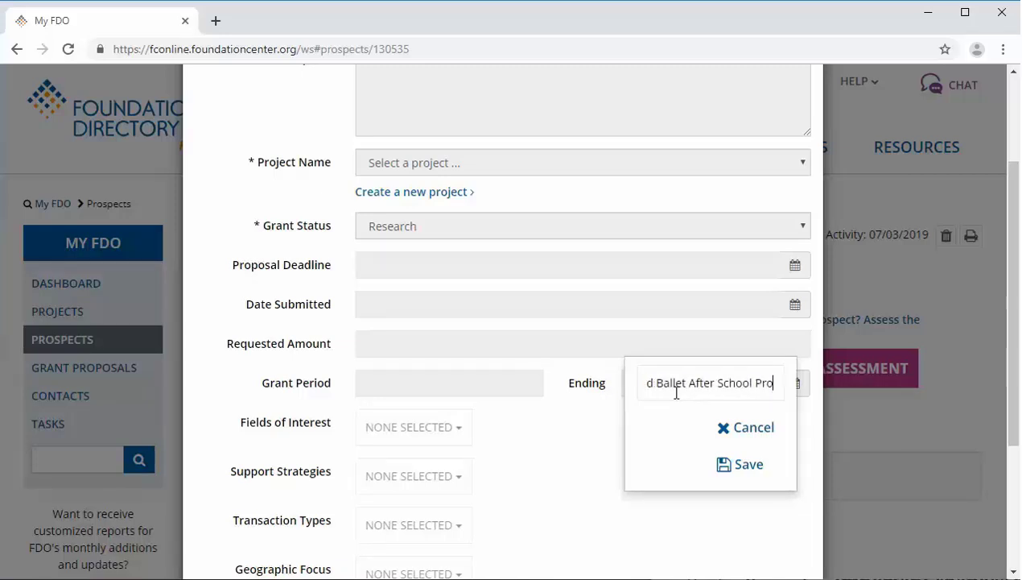
pyautogui.click(724, 464)
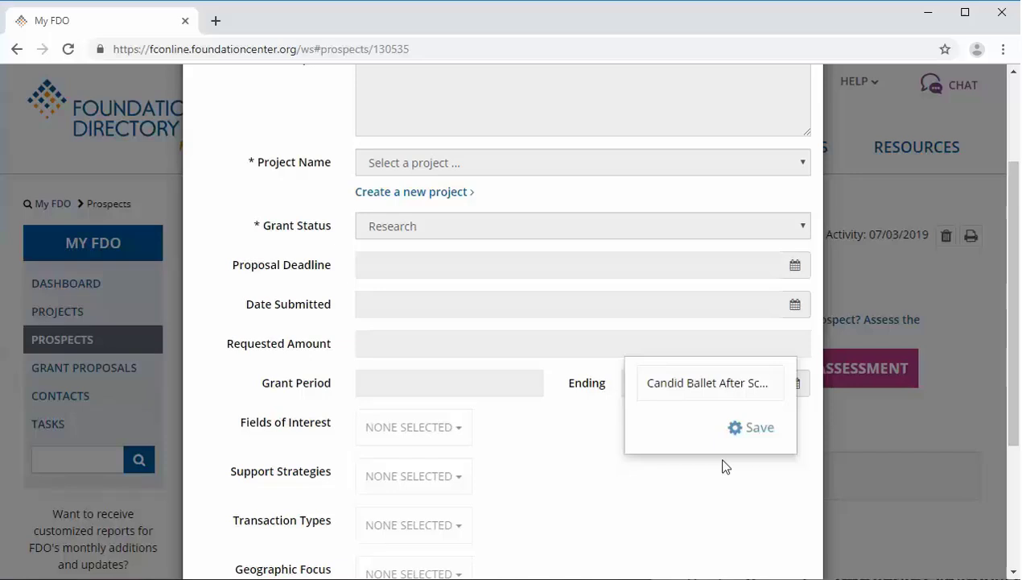
pyautogui.moveTo(1015, 433); pyautogui.dragTo(1012, 541)
pyautogui.click(791, 538)
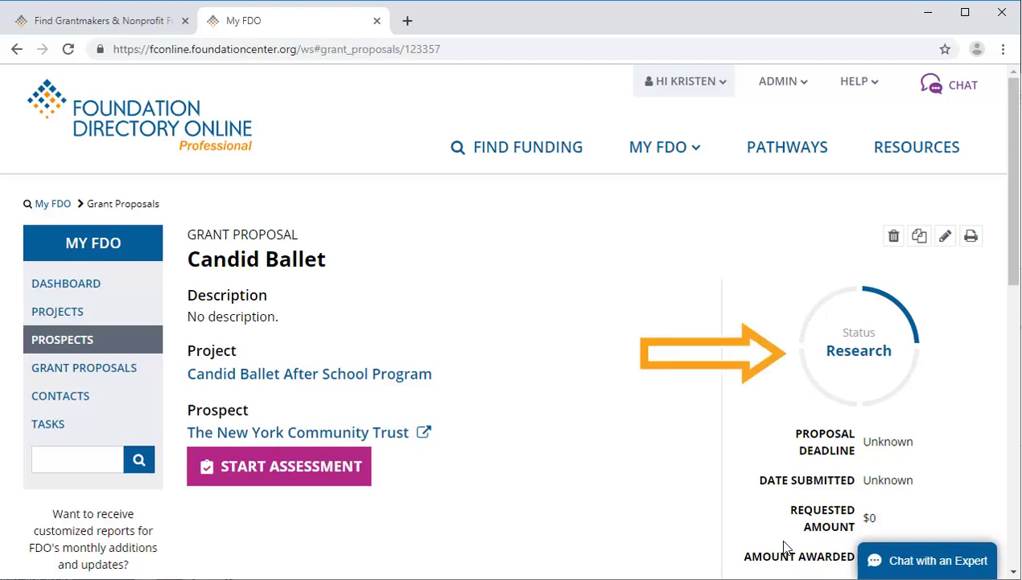
# Review the saved proposal, then view My FDO Projects listing Candid Ballet After School Program.
pyautogui.click(1016, 470)
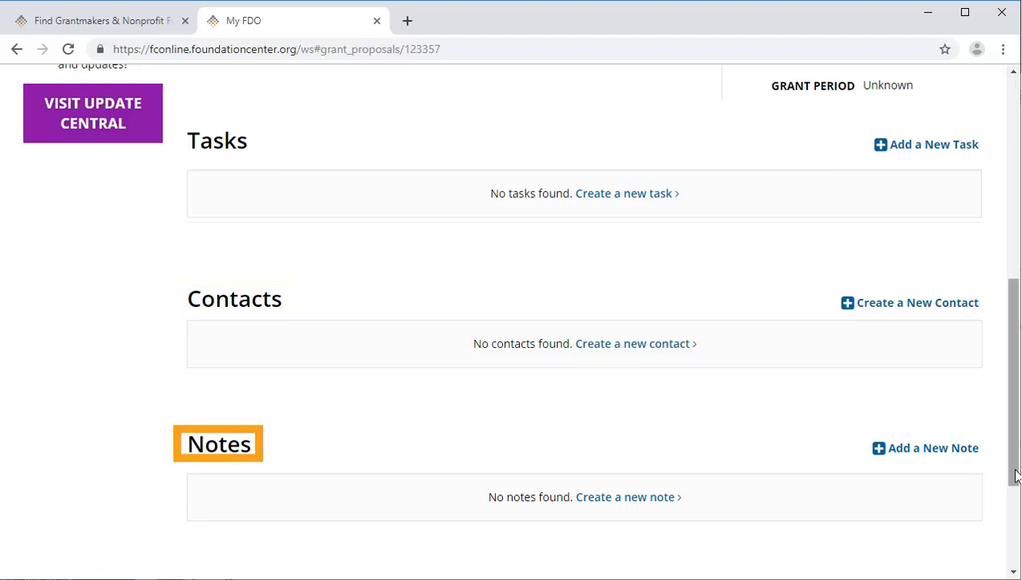
pyautogui.scroll(10, 998, 475)
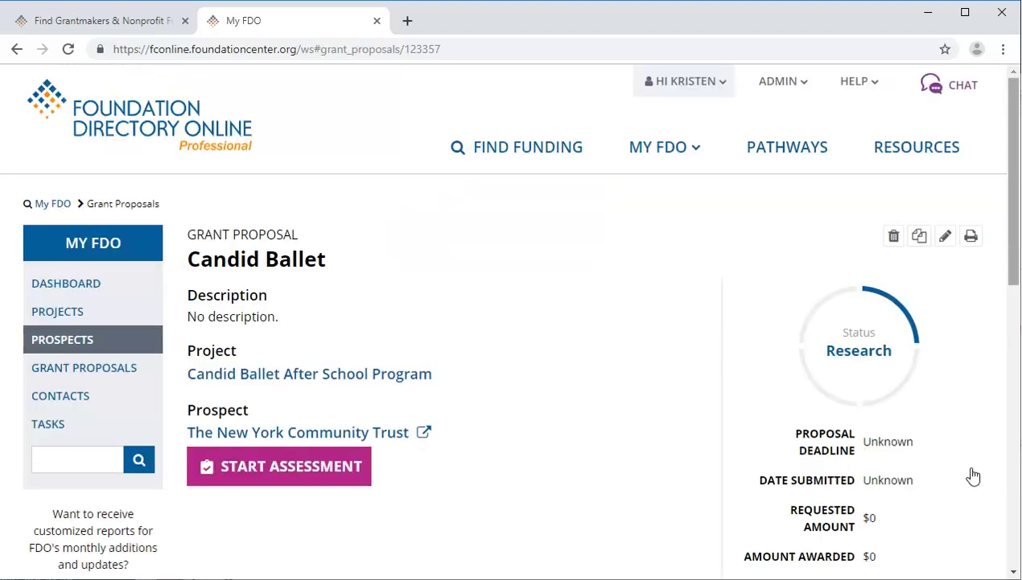
pyautogui.click(680, 165)
pyautogui.click(682, 225)
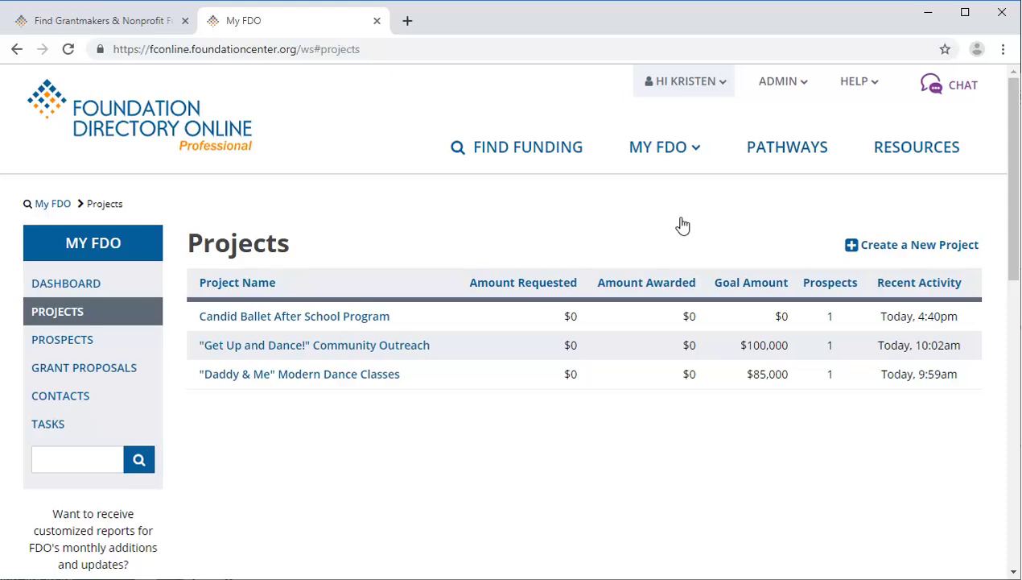
# Save a 'Candid Ballet Weekend Program' project for low-income K-5 NYC students, goal $200,000.
pyautogui.click(867, 246)
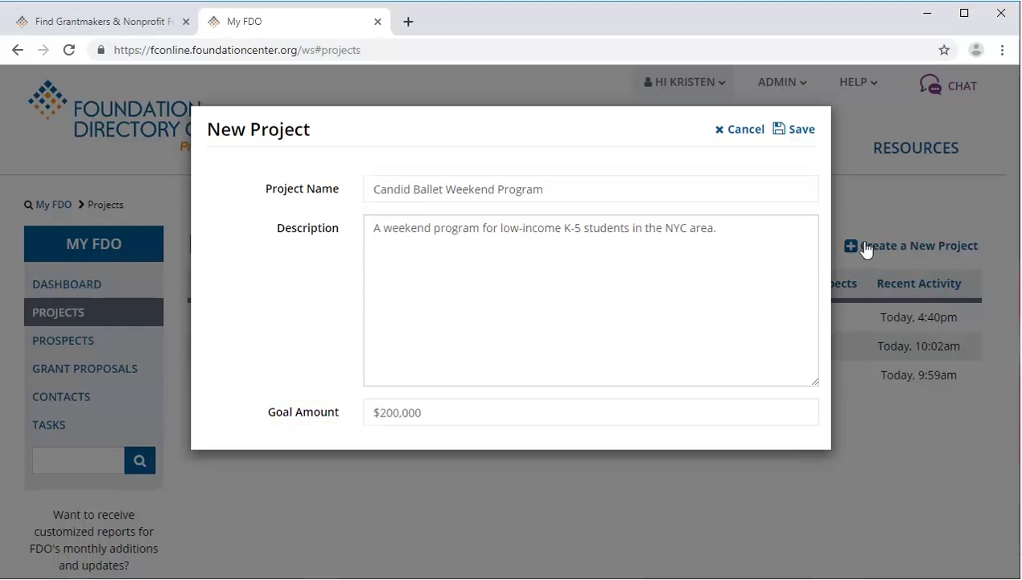
pyautogui.click(799, 131)
pyautogui.click(668, 159)
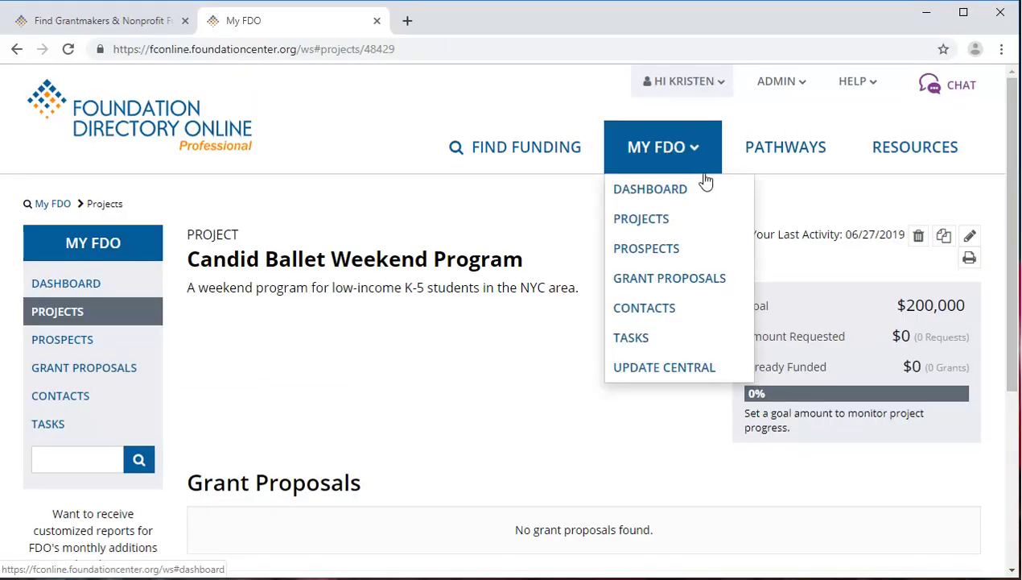
# Open The New York Community Trust prospect record, check its full profile, then close that tab.
pyautogui.click(714, 252)
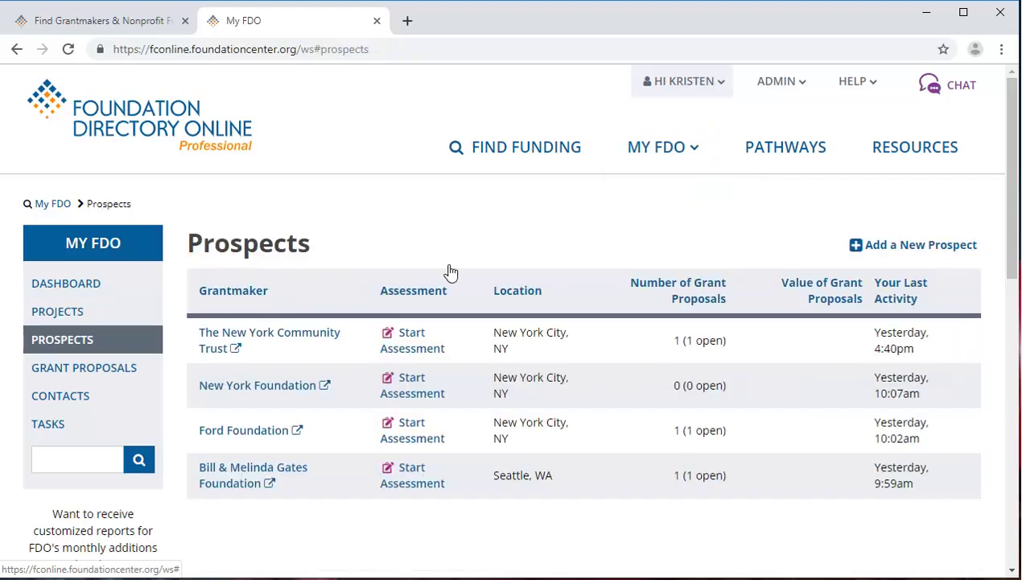
pyautogui.click(299, 339)
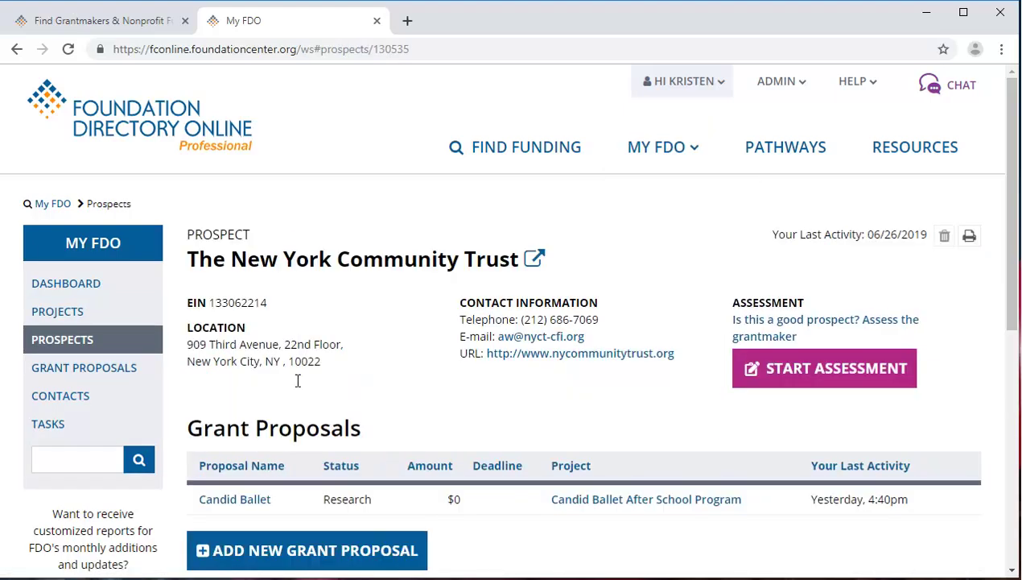
pyautogui.scroll(-3, 298, 425)
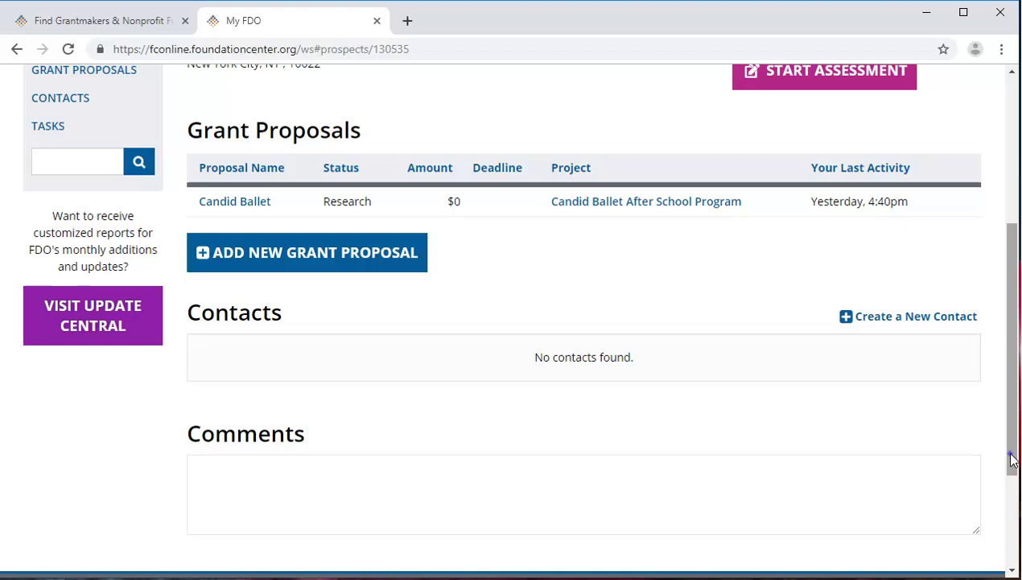
pyautogui.moveTo(1013, 459); pyautogui.dragTo(1015, 274)
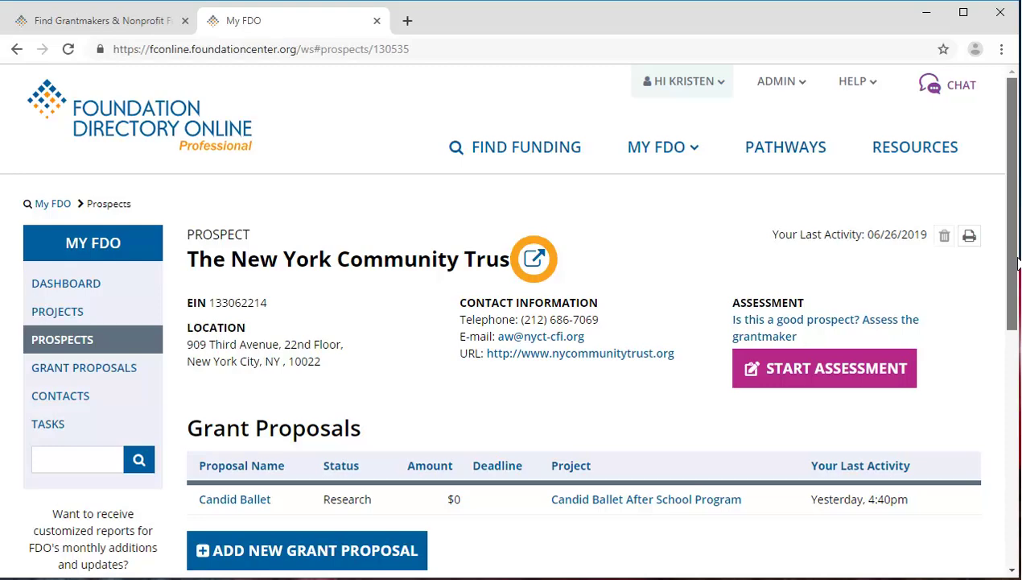
pyautogui.click(534, 260)
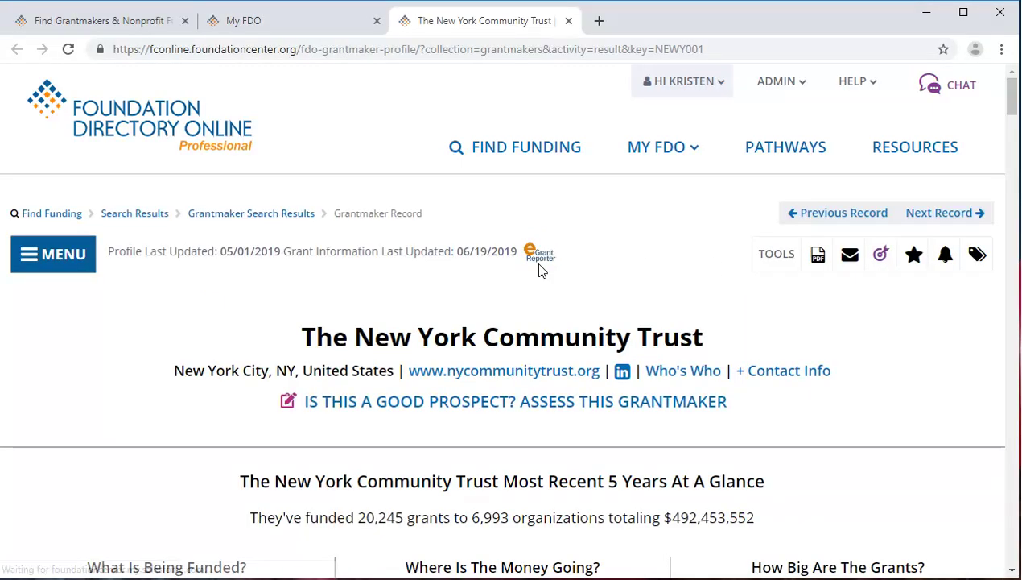
pyautogui.hotkey('ctrl', 'w')
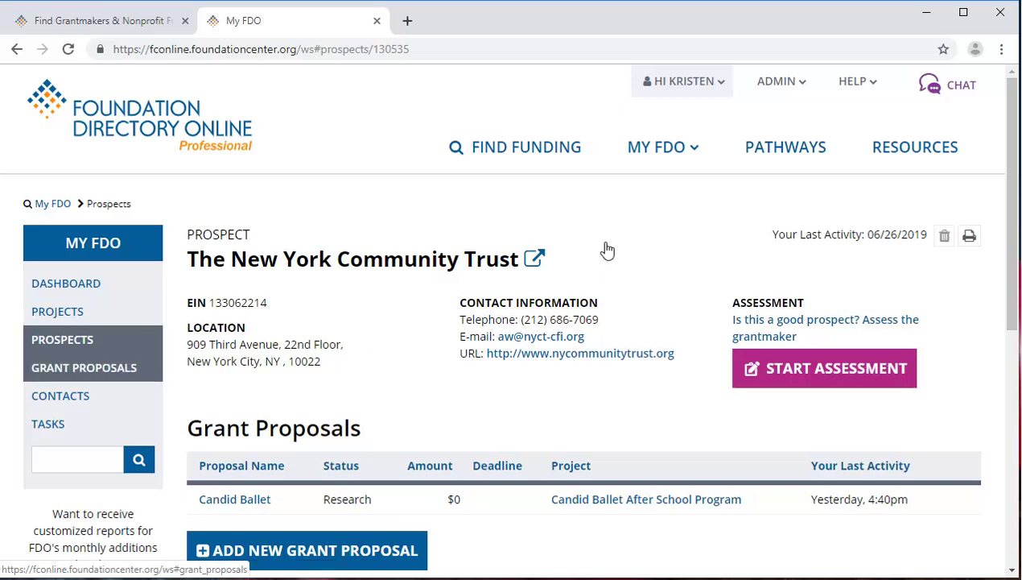
# View the My FDO Grant Proposals list, then the three saved contacts.
pyautogui.moveTo(632, 167)
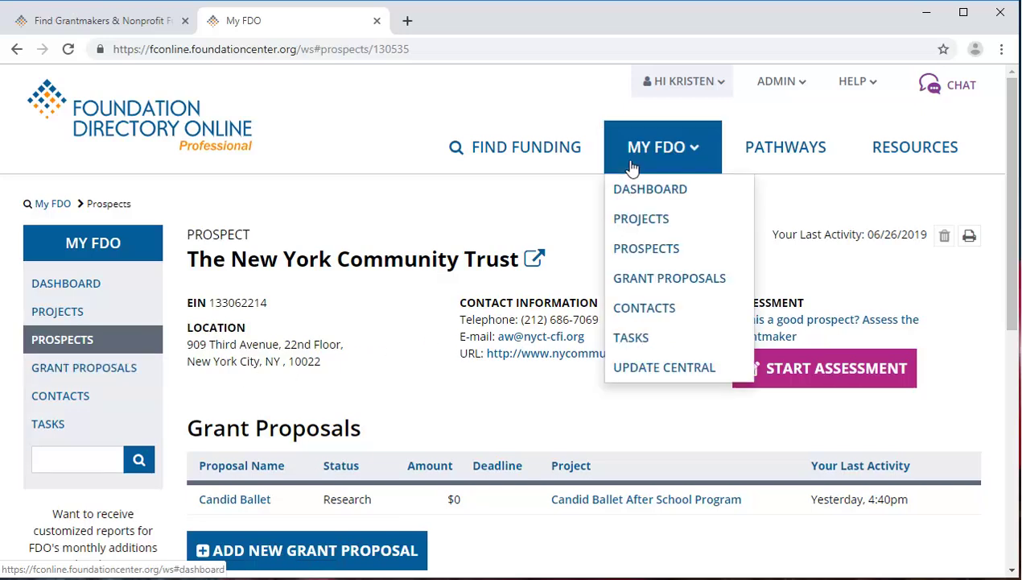
pyautogui.click(724, 279)
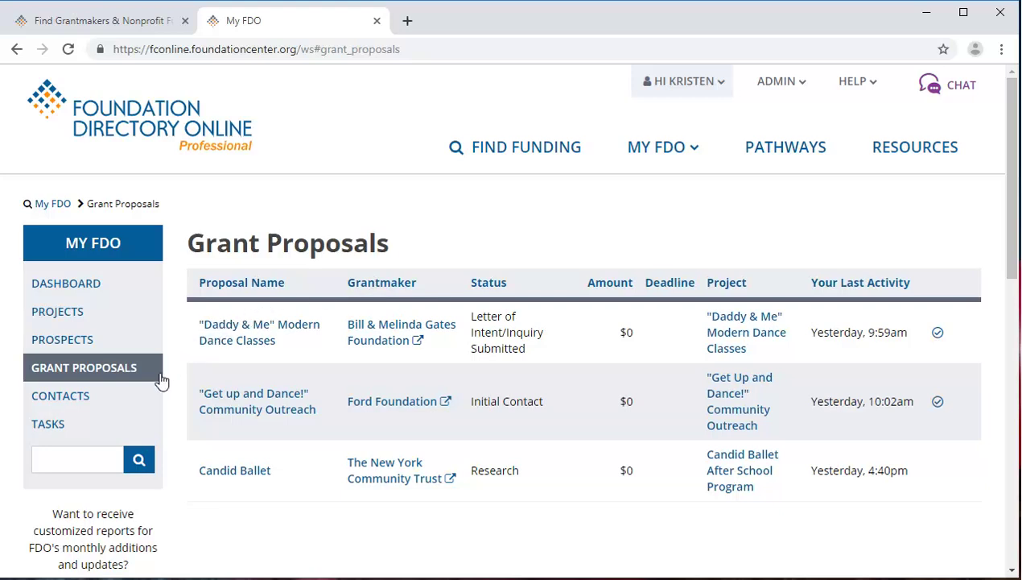
pyautogui.click(155, 405)
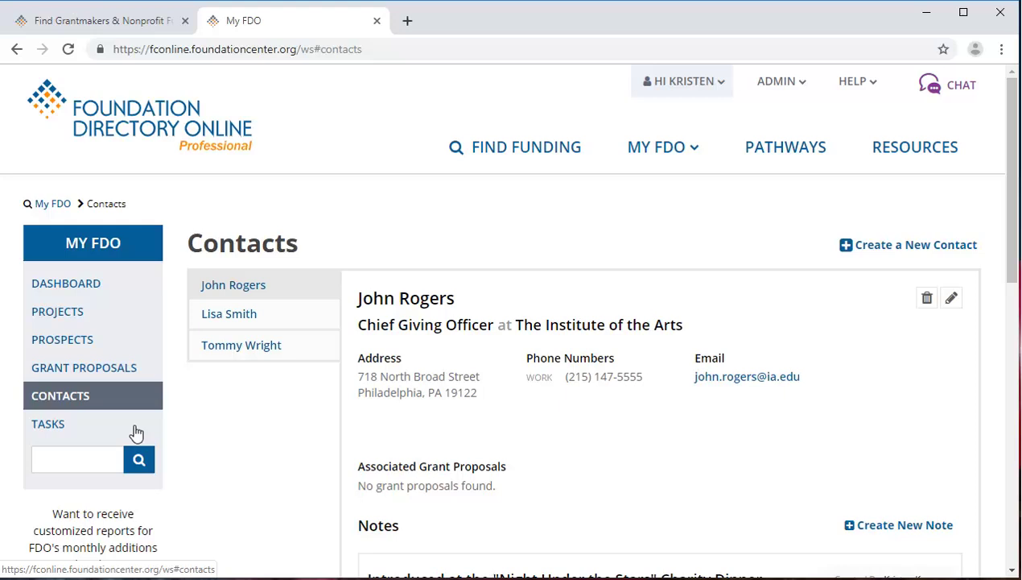
# Check the Tasks list, then close the My FDO tab to return to the funder search.
pyautogui.click(135, 432)
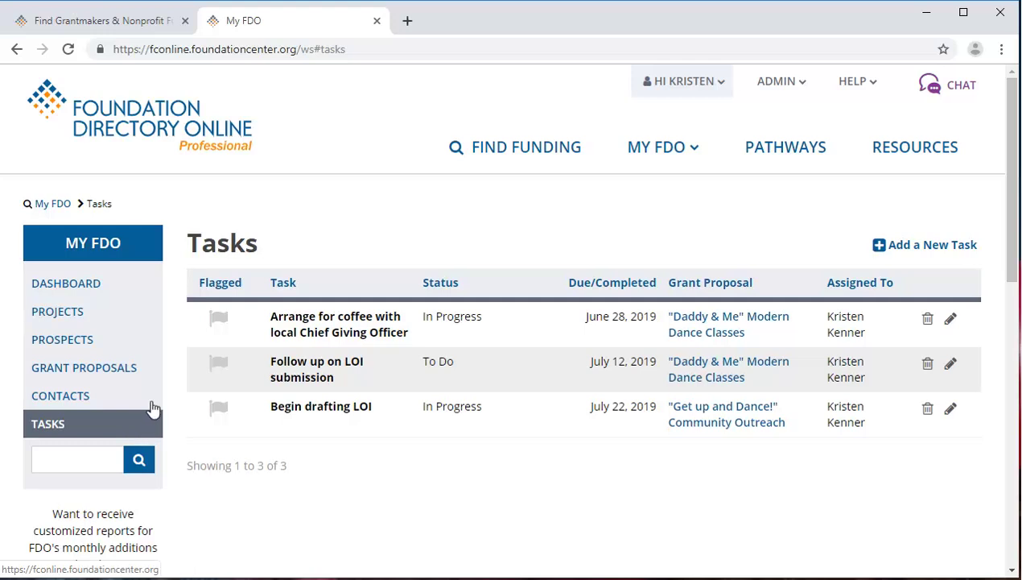
pyautogui.click(170, 149)
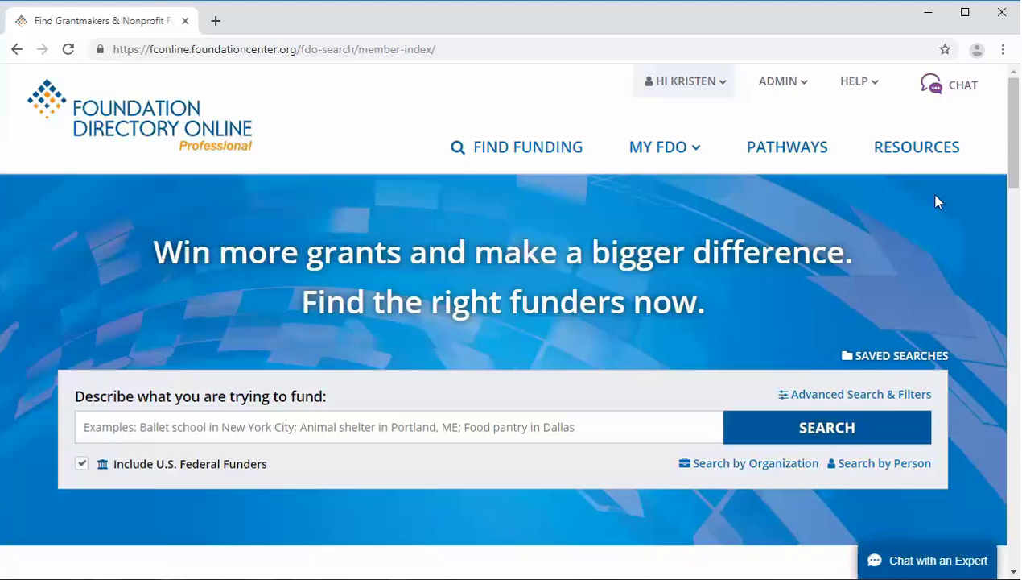
# Go to the My FDO Dashboard and review recent grant proposal statuses, grantmaker tags and saved searches.
pyautogui.moveTo(1013, 173); pyautogui.dragTo(1016, 276)
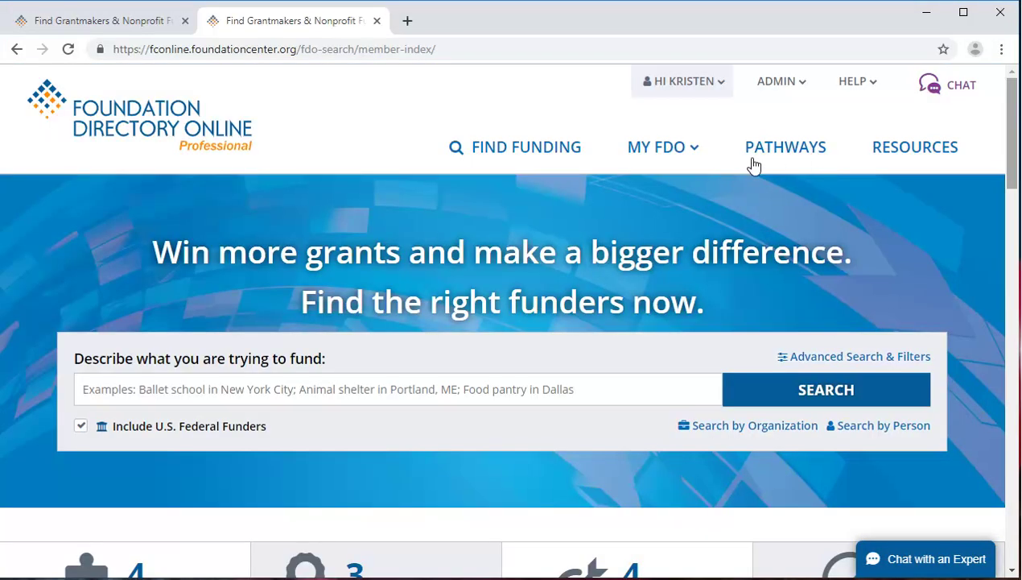
pyautogui.moveTo(681, 164)
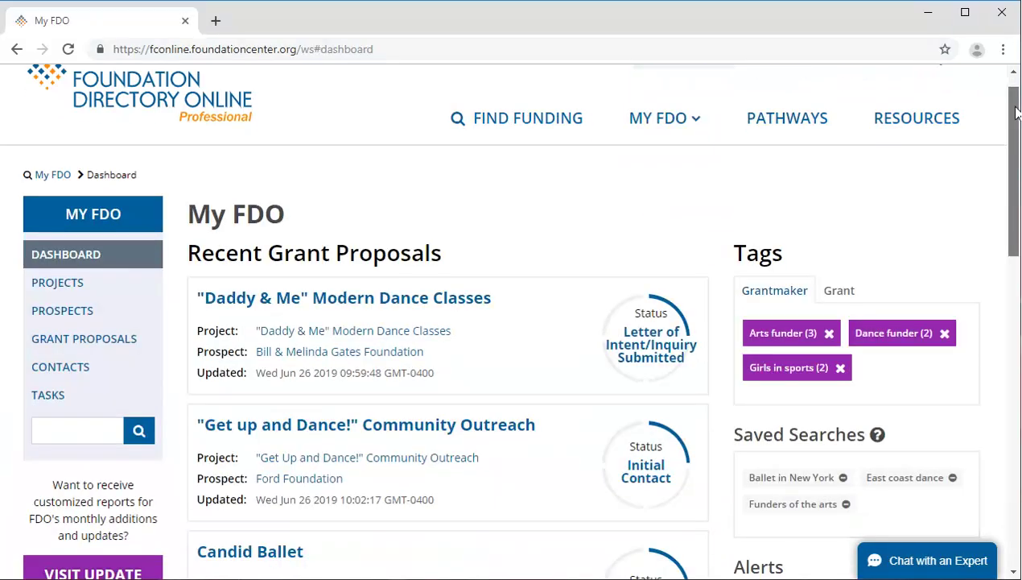
pyautogui.scroll(-2, 1015, 133)
pyautogui.moveTo(1016, 133); pyautogui.dragTo(1018, 97)
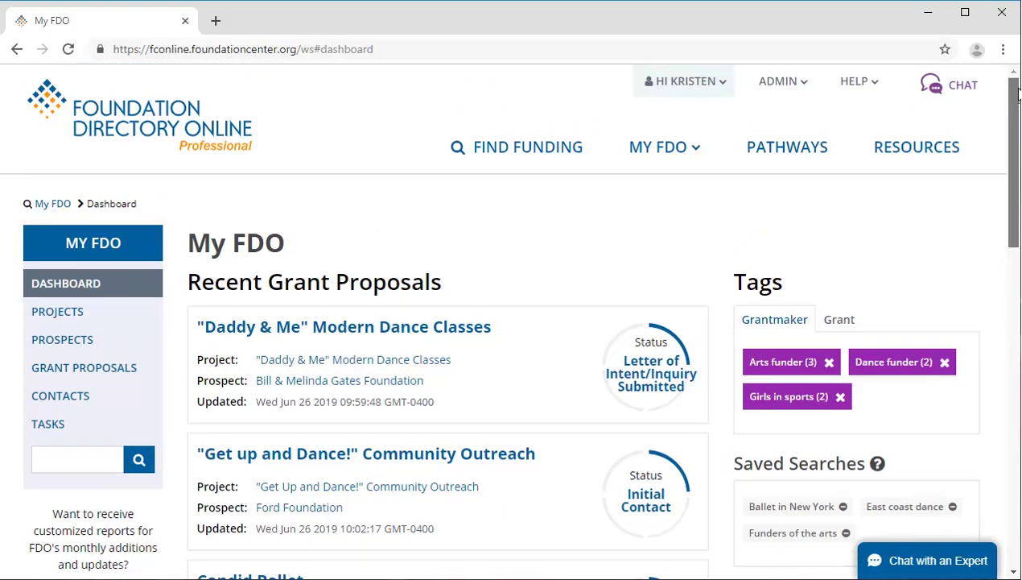